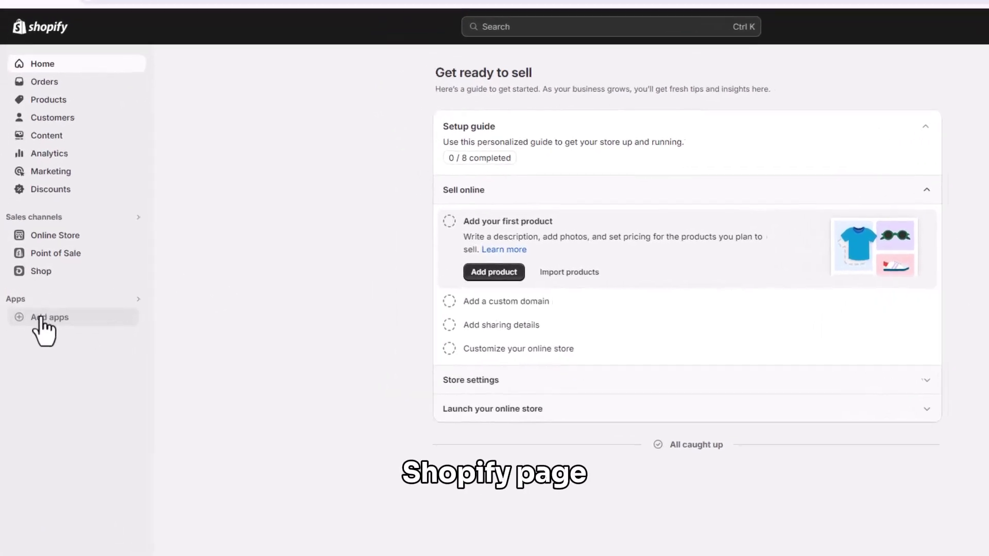
Search the Shopify App Store for "currency converter" and open the Transcy: AI Language Translate listing
{"action": "left_click", "coordinate": [41, 317]}
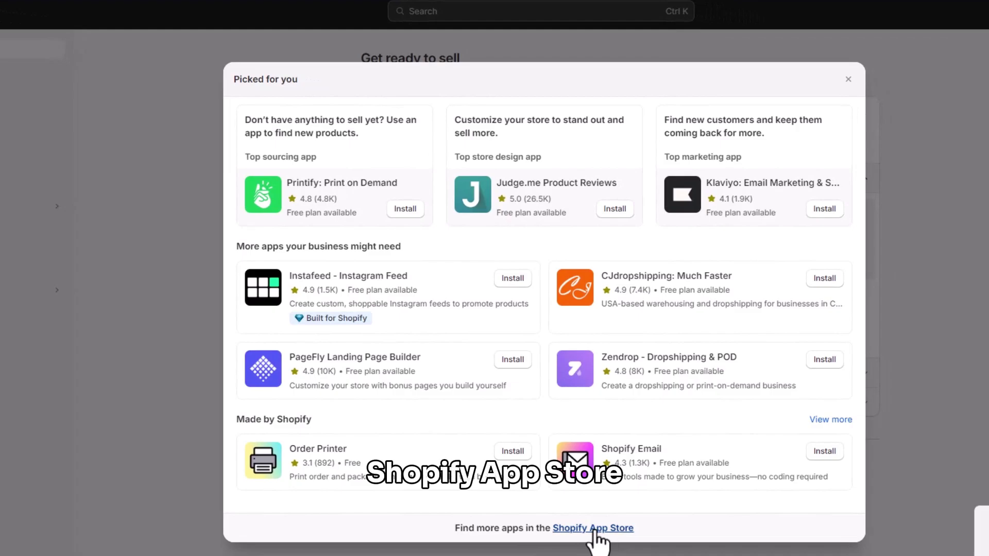
{"action": "left_click", "coordinate": [595, 529]}
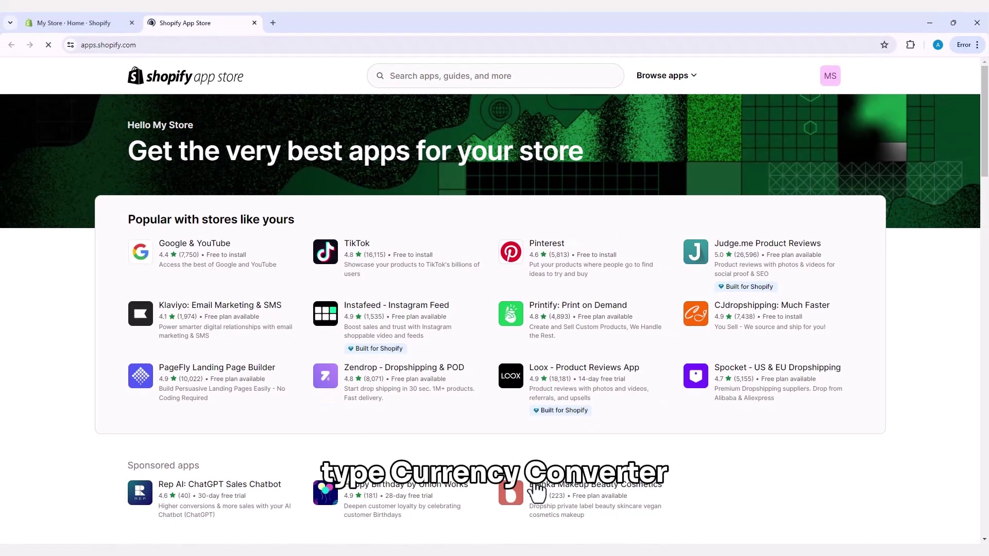
{"action": "left_click", "coordinate": [460, 77]}
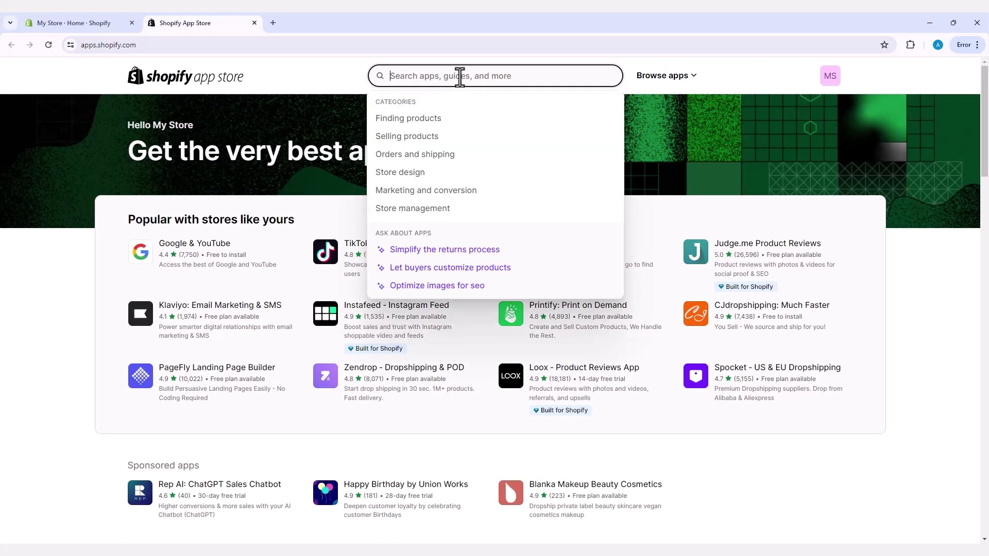
{"action": "type", "text": "Cur"}
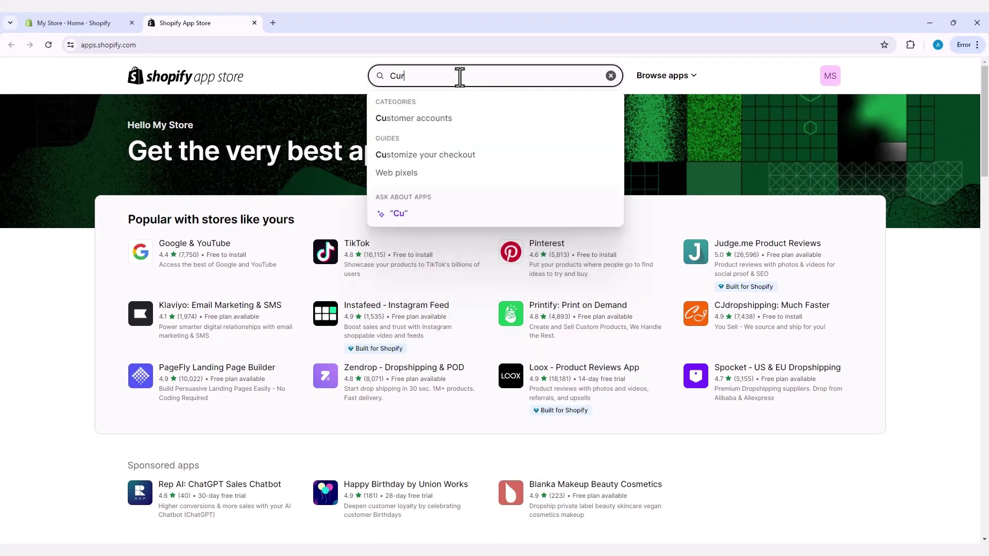
{"action": "left_click", "coordinate": [446, 106]}
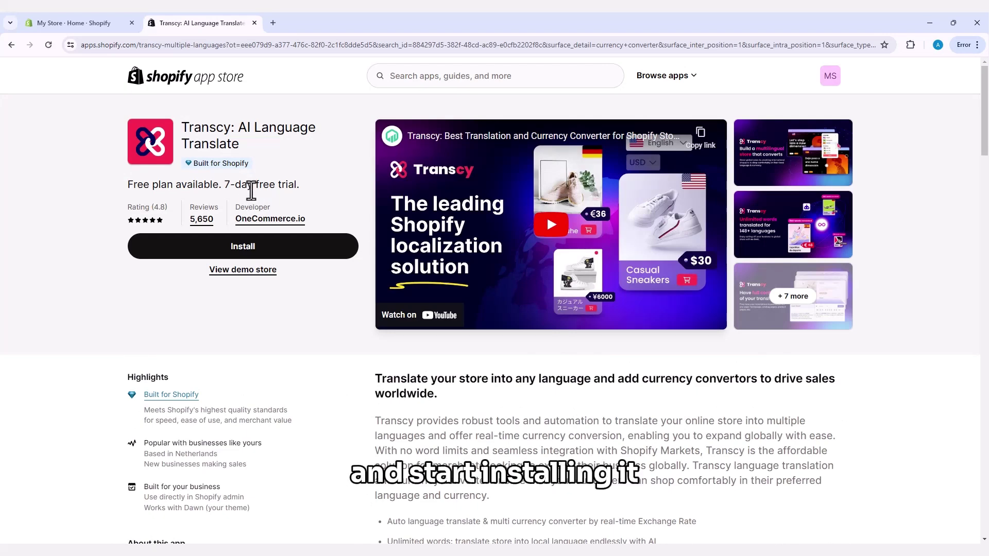
Review Transcy's description and pricing plans, and install the app with its requested access to the store
{"action": "scroll", "coordinate": [383, 379], "scroll_direction": "down", "scroll_amount": 4}
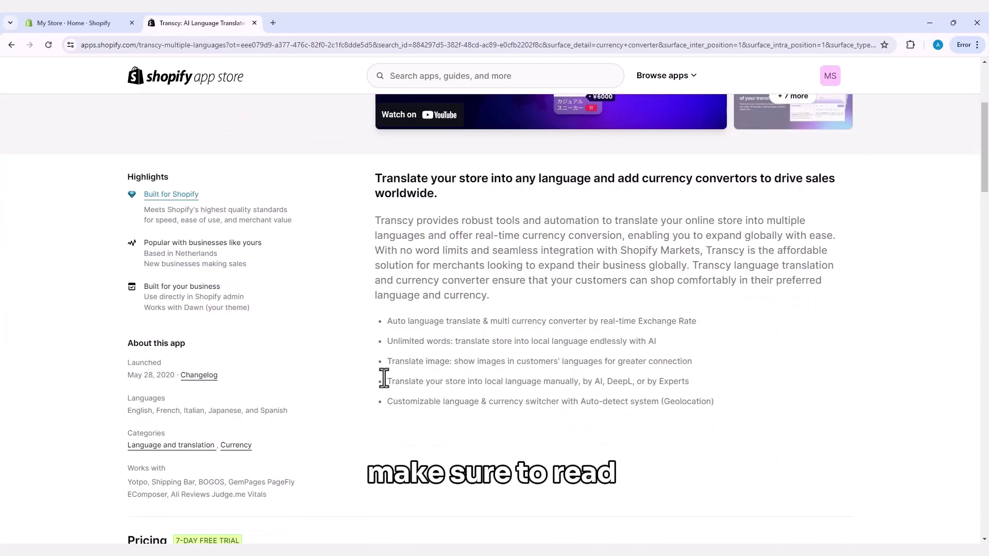
{"action": "scroll", "coordinate": [384, 378], "scroll_direction": "down", "scroll_amount": 7}
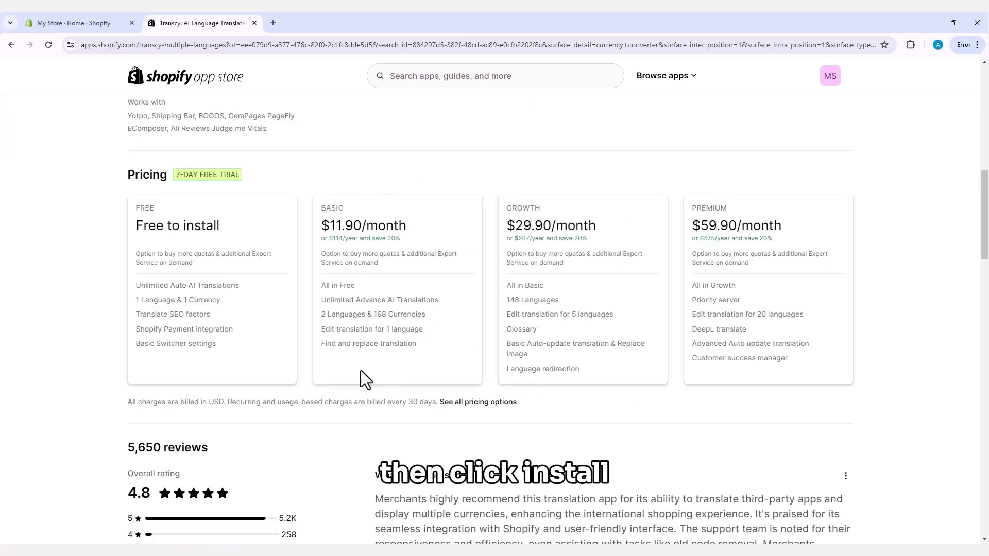
{"action": "left_click_drag", "start_coordinate": [137, 288], "coordinate": [243, 286]}
{"action": "left_click", "coordinate": [140, 307]}
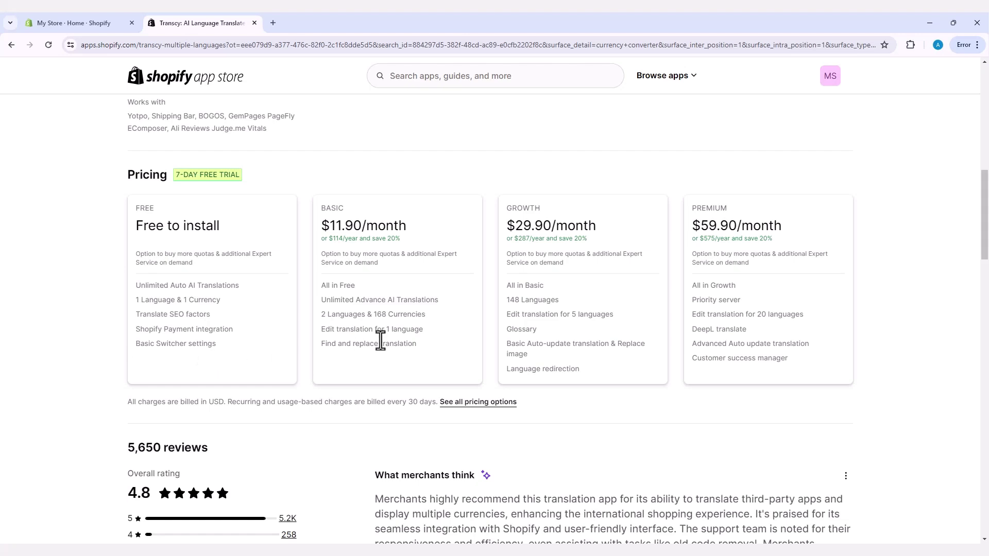
{"action": "scroll", "coordinate": [379, 338], "scroll_direction": "up", "scroll_amount": 7}
{"action": "left_click", "coordinate": [260, 252]}
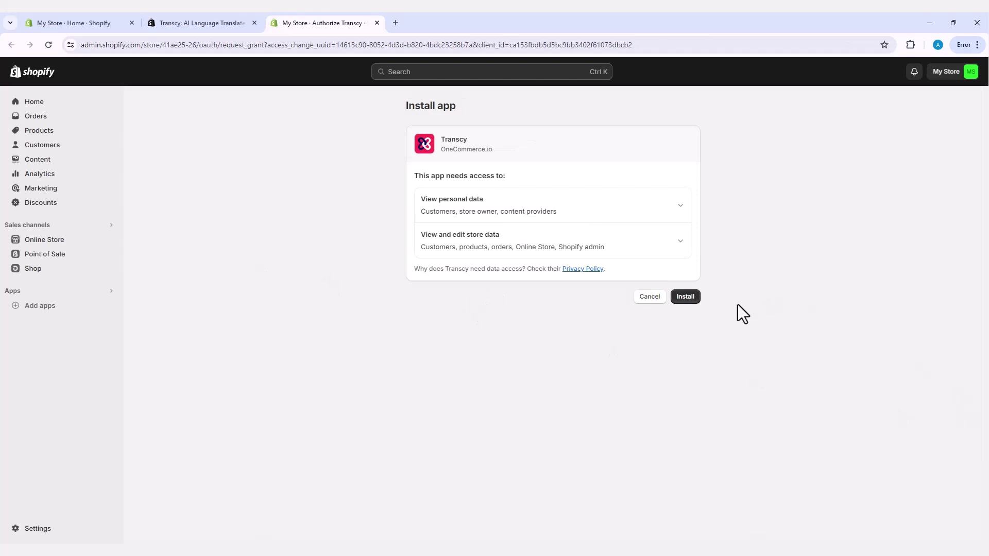
{"action": "left_click", "coordinate": [689, 300]}
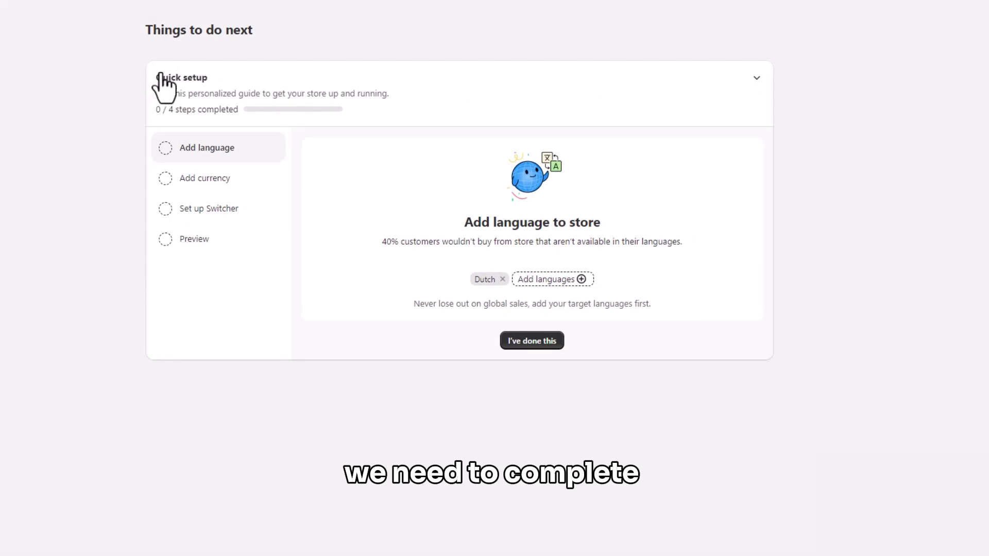
Remove Dutch, add all available languages to the store, and mark the Add language setup step as done
{"action": "left_click_drag", "start_coordinate": [145, 32], "coordinate": [252, 31]}
{"action": "left_click", "coordinate": [255, 32]}
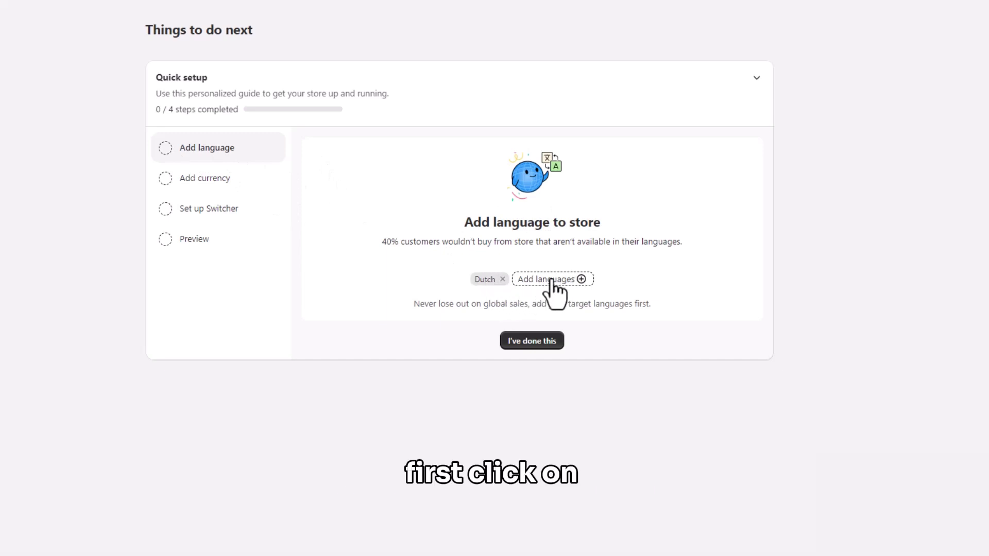
{"action": "left_click", "coordinate": [502, 279]}
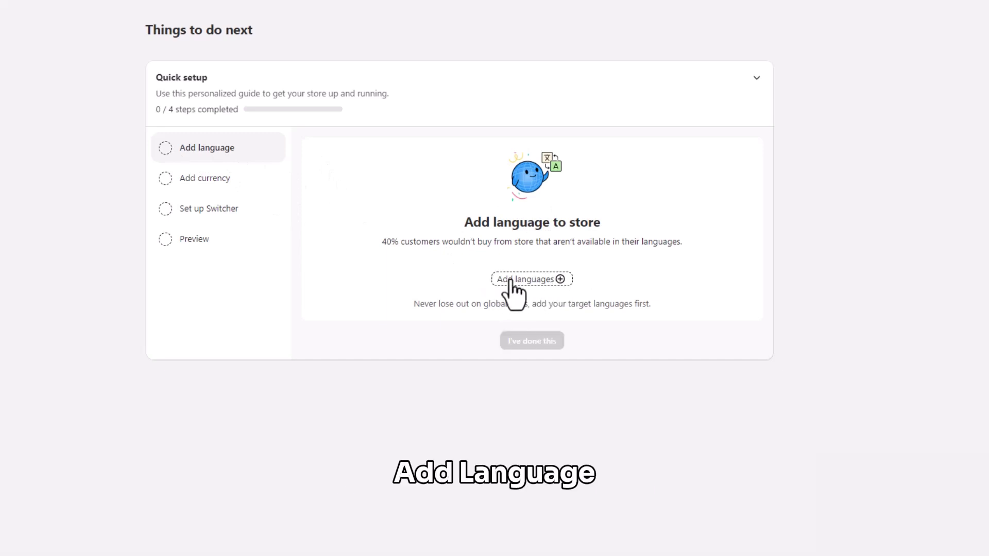
{"action": "left_click", "coordinate": [548, 280]}
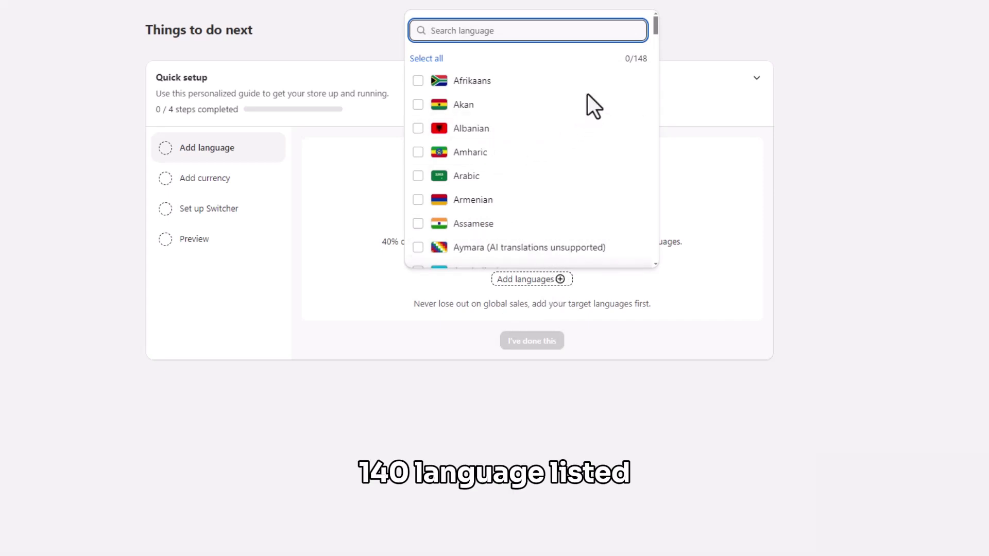
{"action": "left_click", "coordinate": [427, 59]}
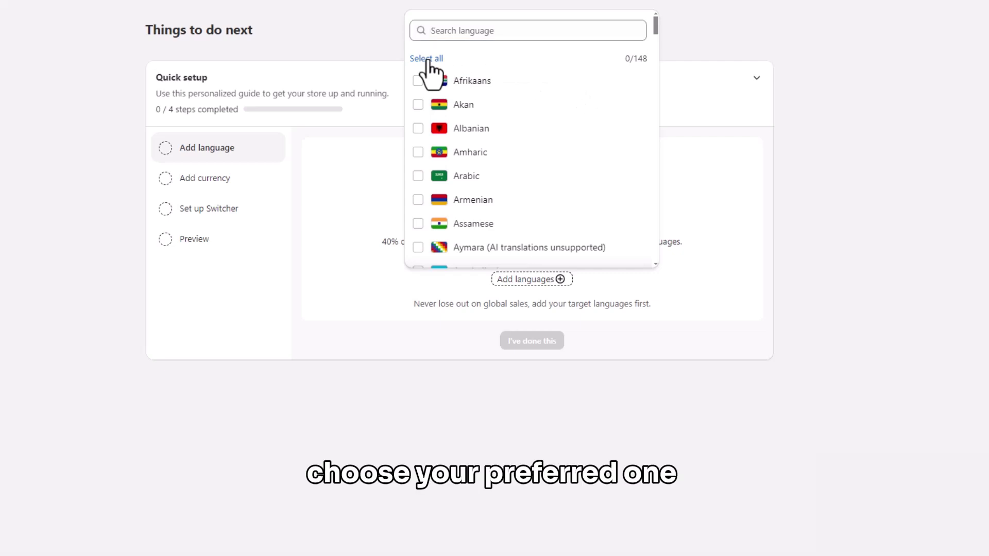
{"action": "left_click", "coordinate": [427, 60]}
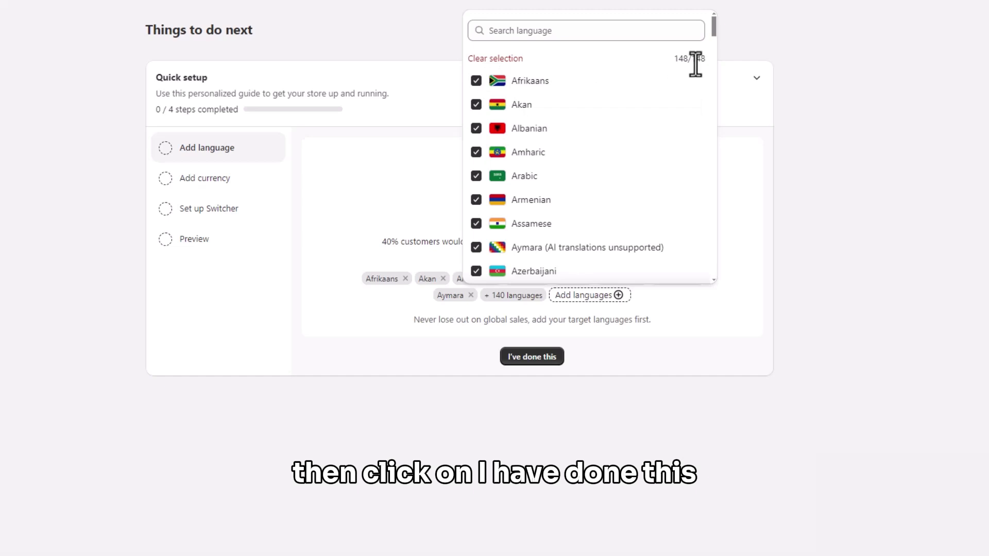
{"action": "left_click", "coordinate": [323, 183]}
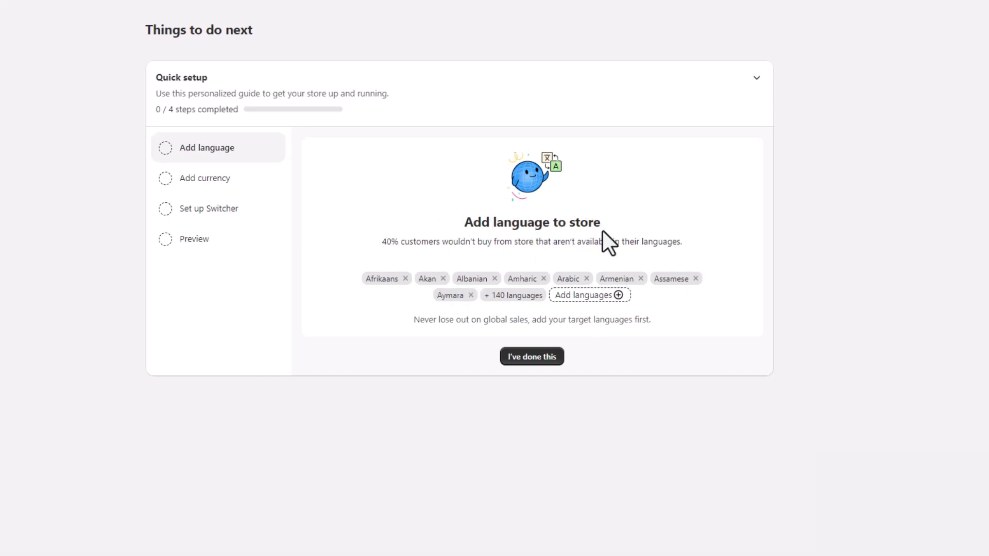
{"action": "left_click", "coordinate": [533, 359]}
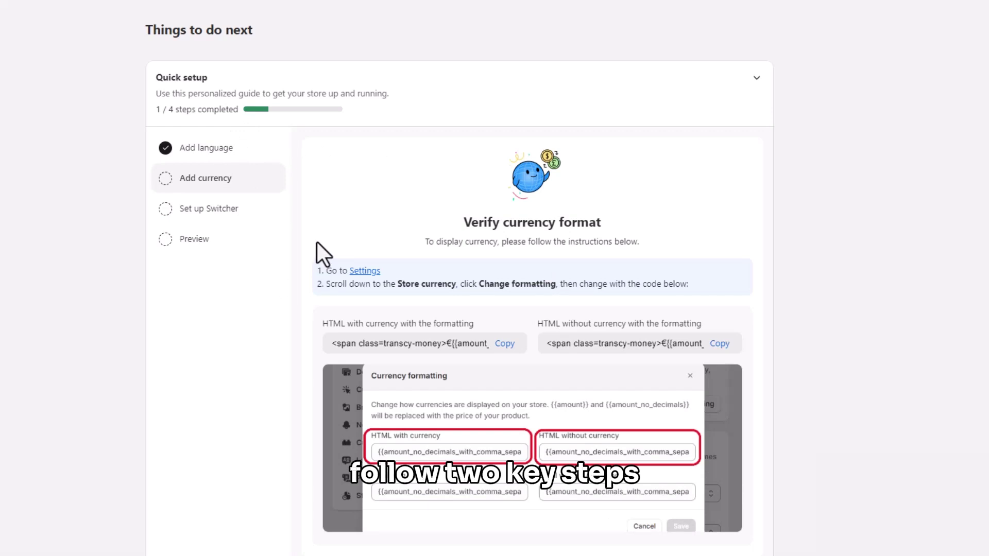
Read the currency format instructions and copy the code for HTML with currency
{"action": "scroll", "coordinate": [317, 242], "scroll_direction": "down", "scroll_amount": 2}
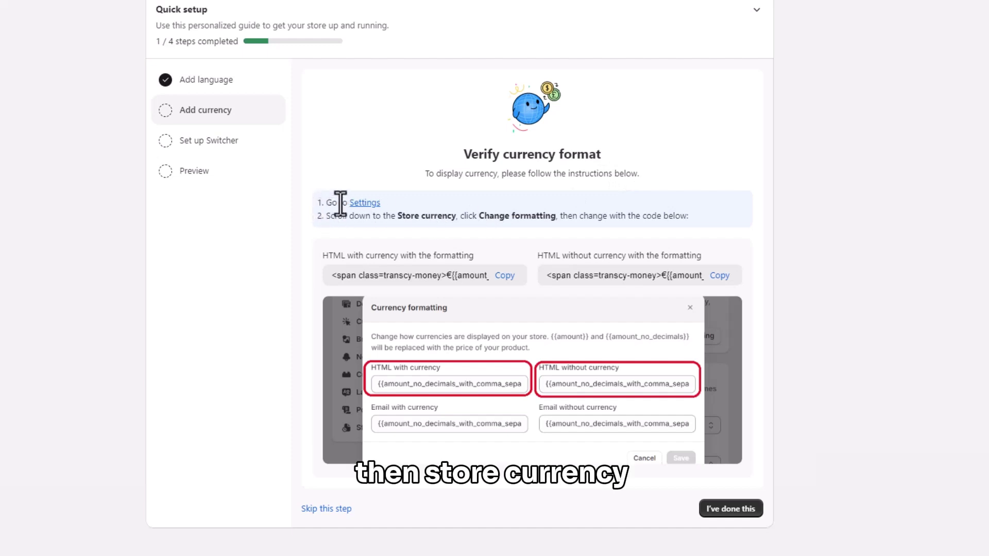
{"action": "left_click_drag", "start_coordinate": [326, 202], "coordinate": [381, 202]}
{"action": "left_click", "coordinate": [363, 208]}
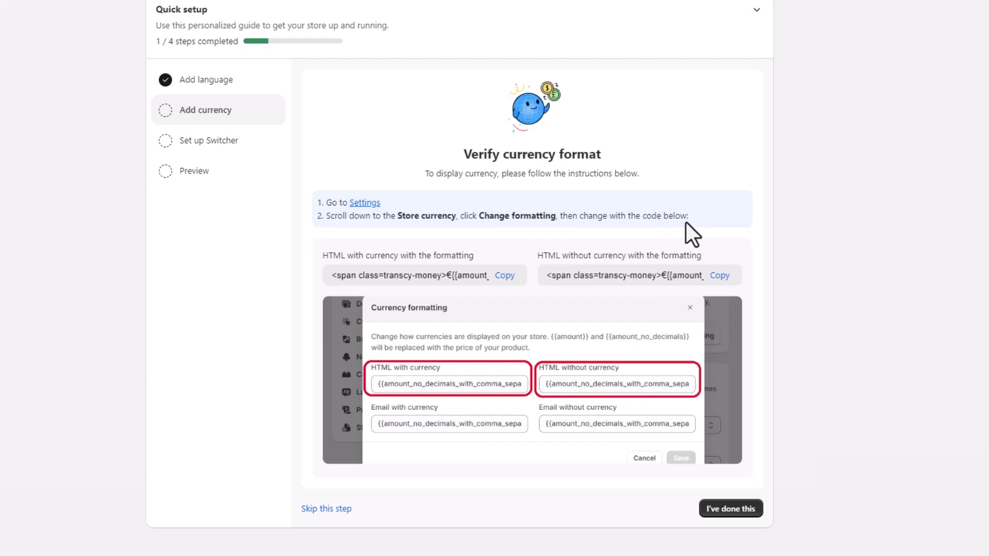
{"action": "left_click", "coordinate": [503, 277]}
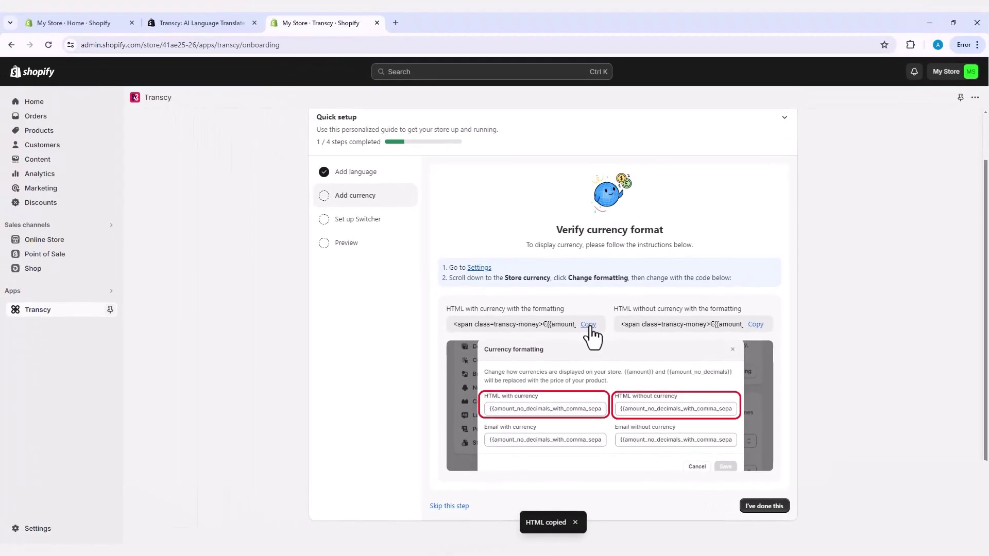
Open the store settings in a new browser tab and switch to it
{"action": "scroll", "coordinate": [590, 332], "scroll_direction": "up", "scroll_amount": 1}
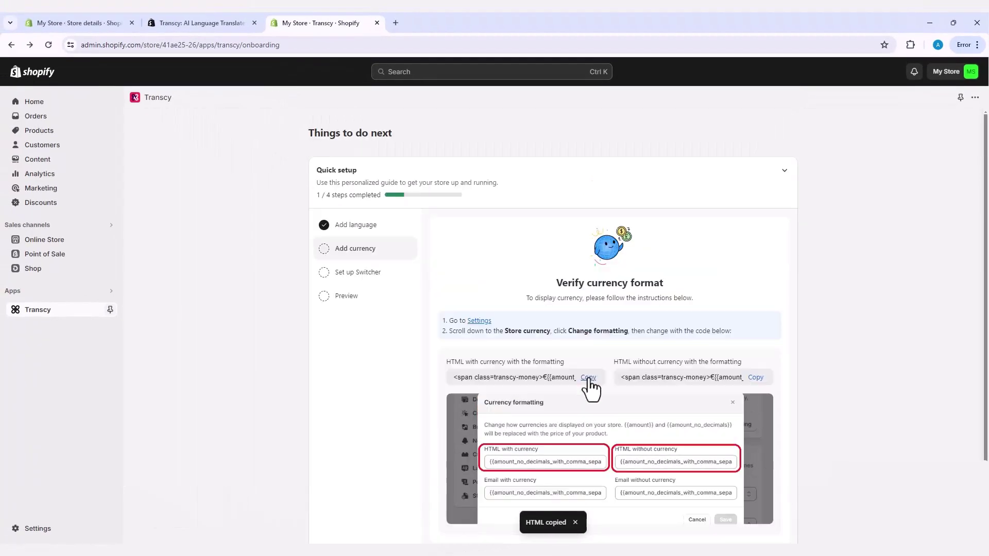
{"action": "right_click", "coordinate": [29, 530]}
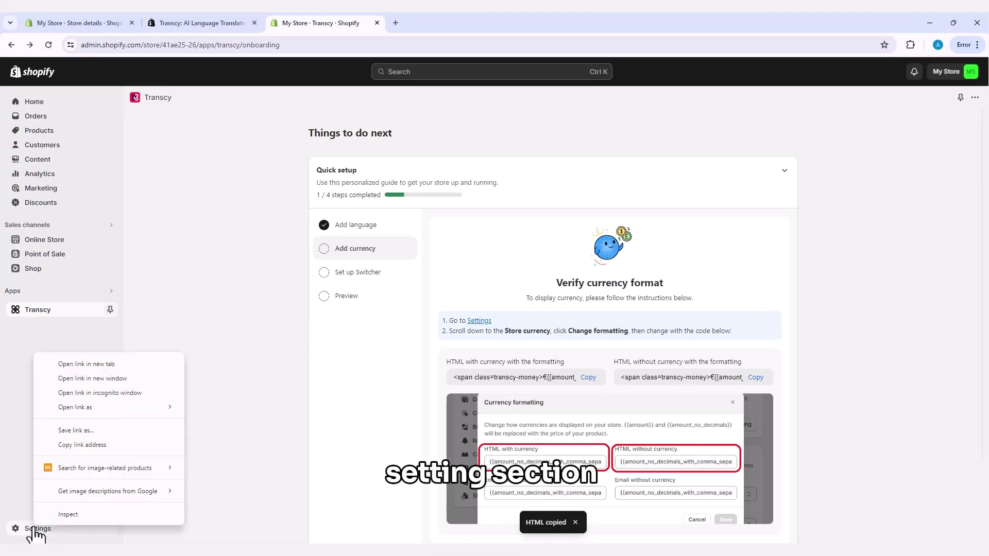
{"action": "left_click", "coordinate": [82, 365]}
{"action": "left_click", "coordinate": [437, 23]}
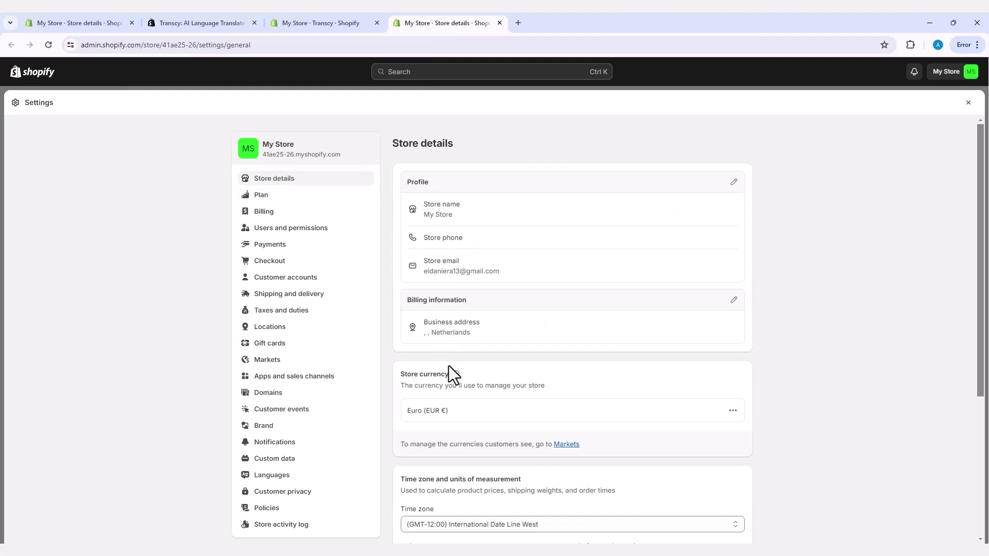
Open the store currency's formatting options and replace the HTML with currency format with the copied transcy-money code
{"action": "double_click", "coordinate": [416, 375]}
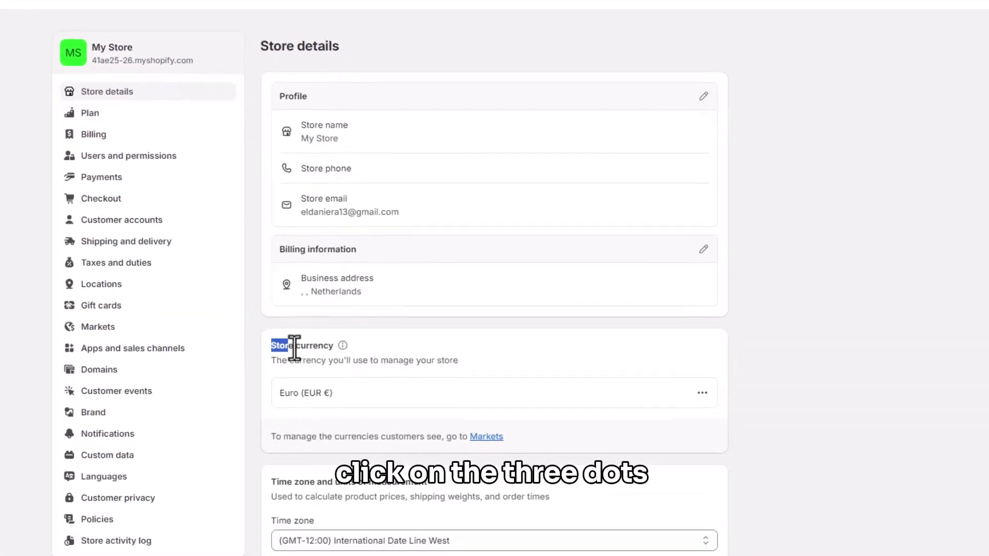
{"action": "left_click_drag", "start_coordinate": [294, 349], "coordinate": [335, 348]}
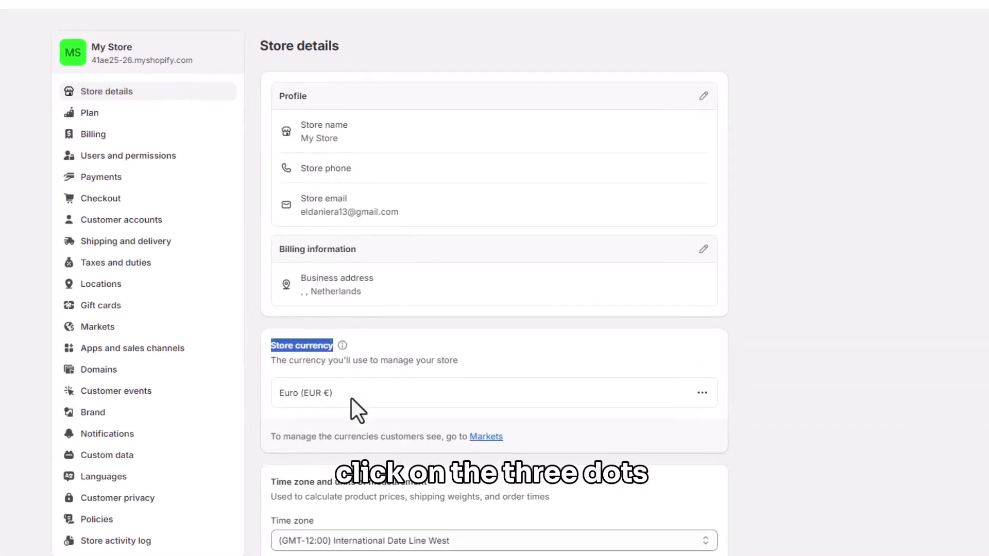
{"action": "left_click", "coordinate": [701, 393]}
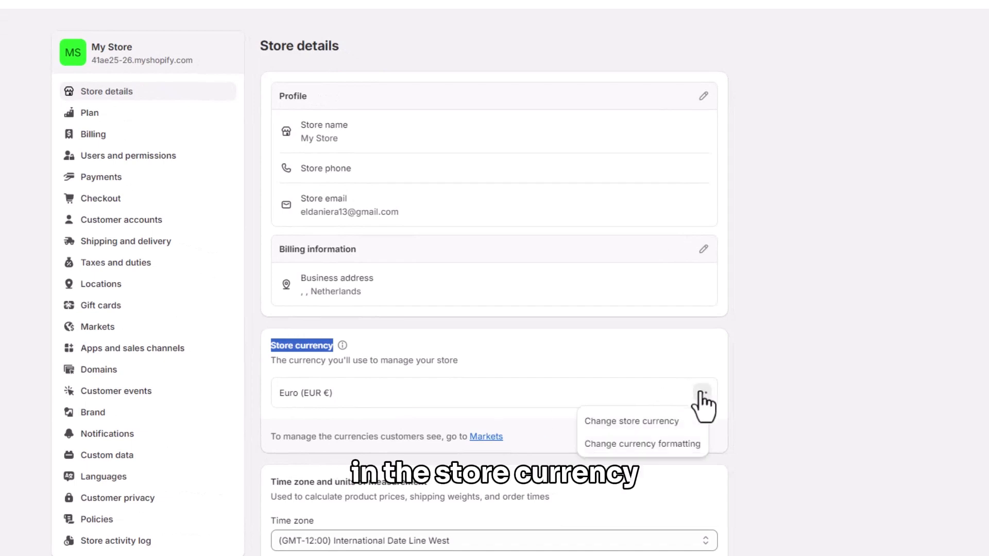
{"action": "left_click", "coordinate": [640, 444]}
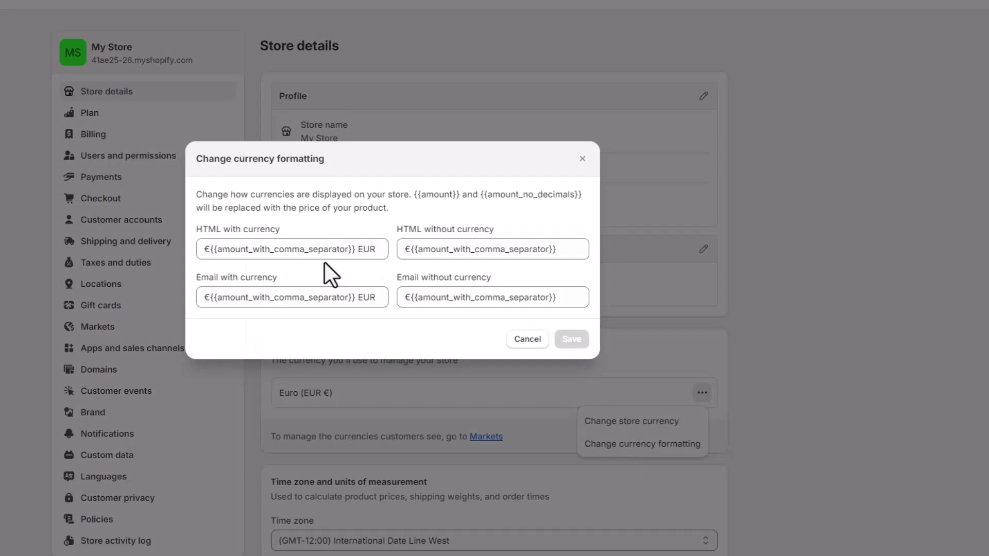
{"action": "triple_click", "coordinate": [305, 250]}
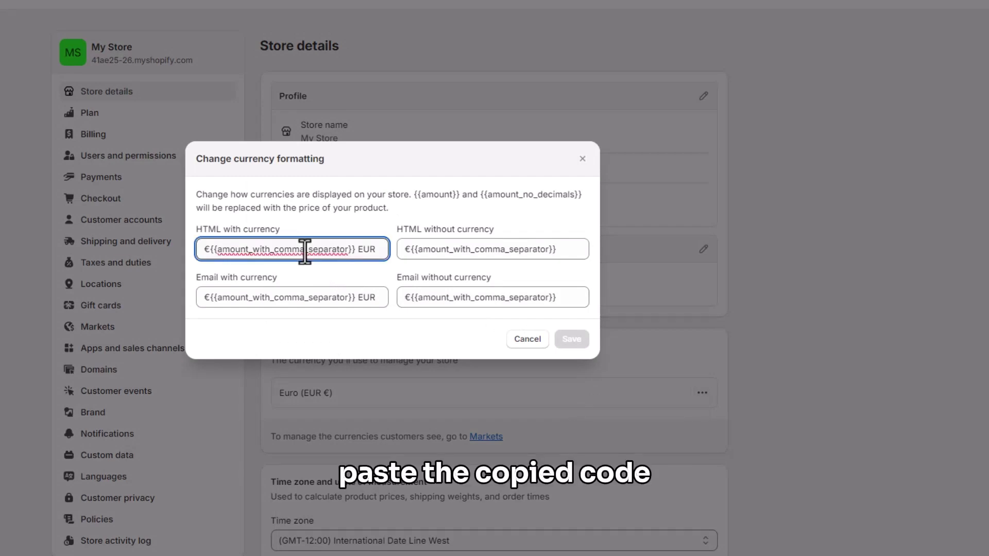
{"action": "type", "text": "<span class=money>€{{amount_with_comma_separator}} EUR</span>"}
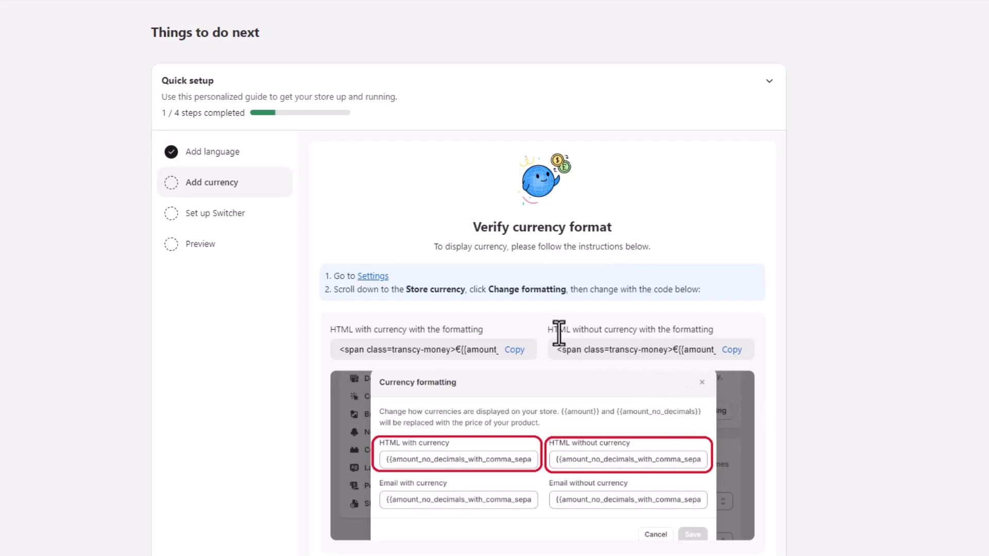
Replace the HTML without currency format with Transcy's matching code and save the currency formatting
{"action": "left_click_drag", "start_coordinate": [548, 330], "coordinate": [711, 331]}
{"action": "left_click", "coordinate": [710, 331]}
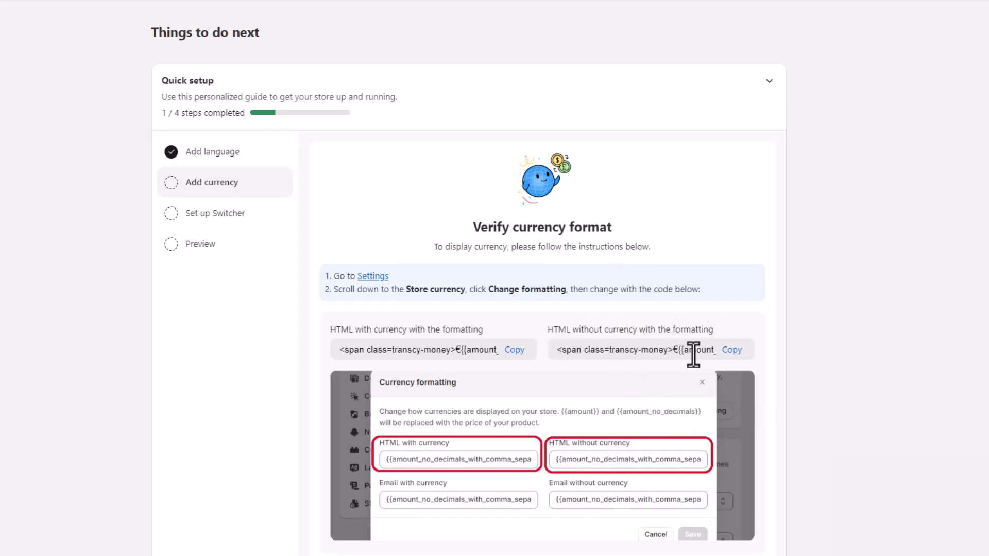
{"action": "left_click", "coordinate": [727, 352]}
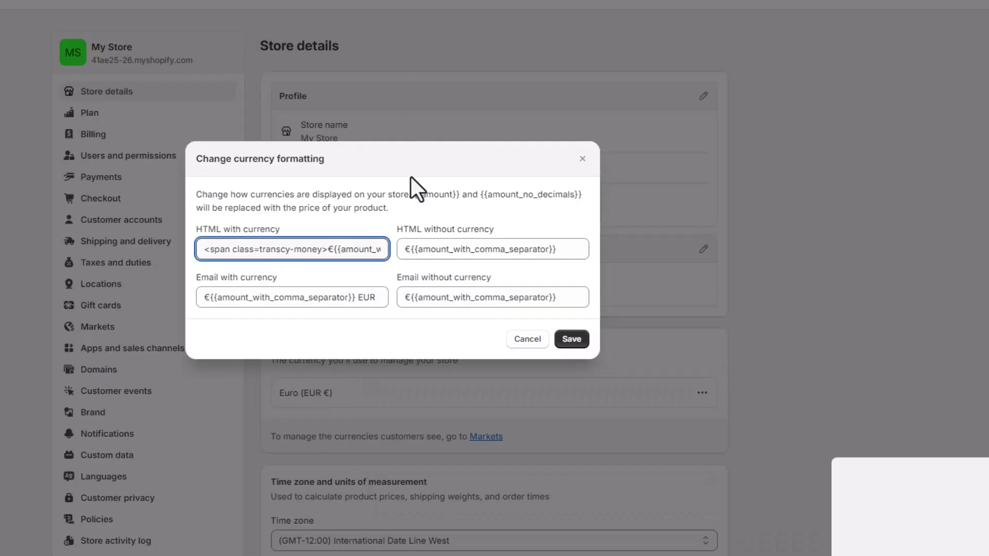
{"action": "left_click", "coordinate": [453, 250]}
{"action": "key", "text": "ctrl+a"}
{"action": "key", "text": "ctrl+v"}
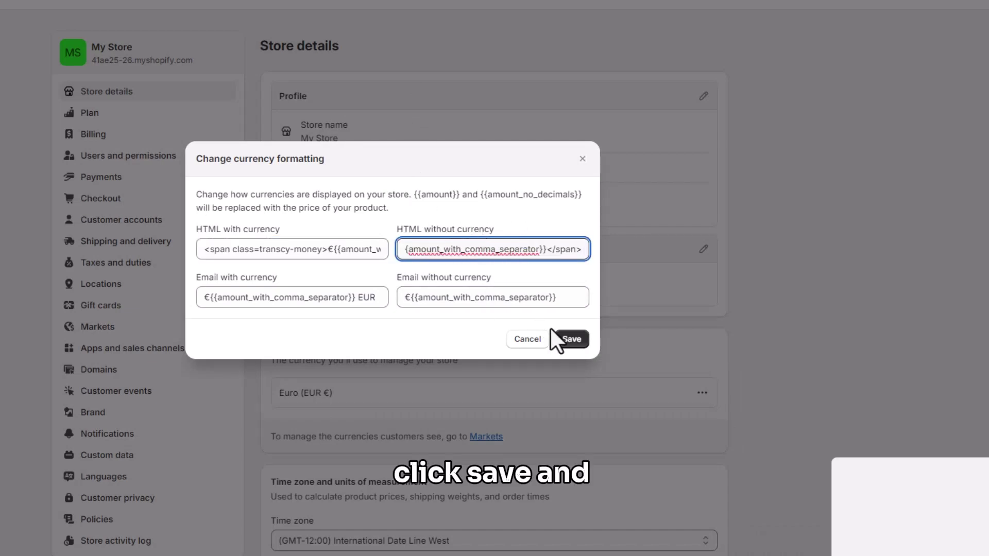
{"action": "left_click", "coordinate": [576, 342]}
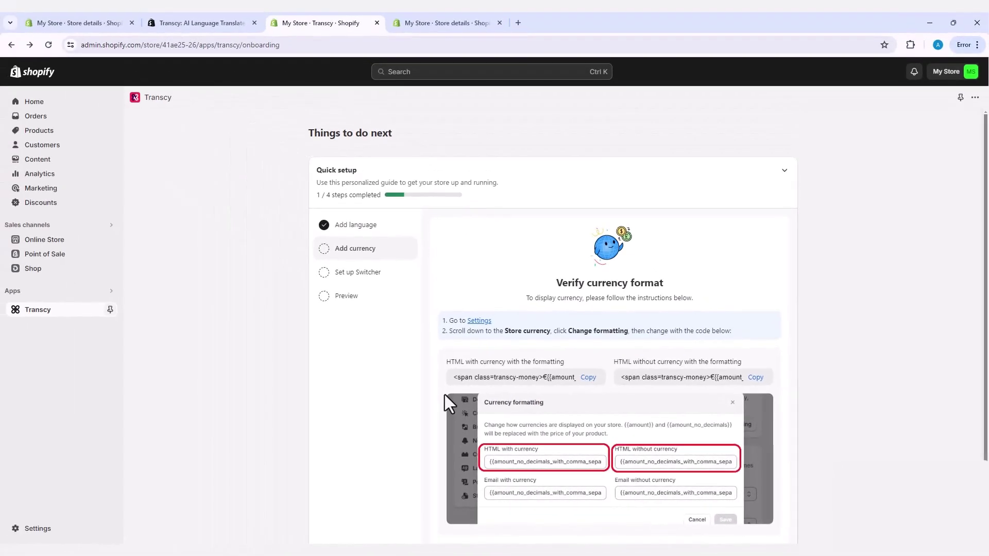
Mark the currency format verification as done in Transcy's quick setup
{"action": "scroll", "coordinate": [428, 364], "scroll_direction": "down", "scroll_amount": 1}
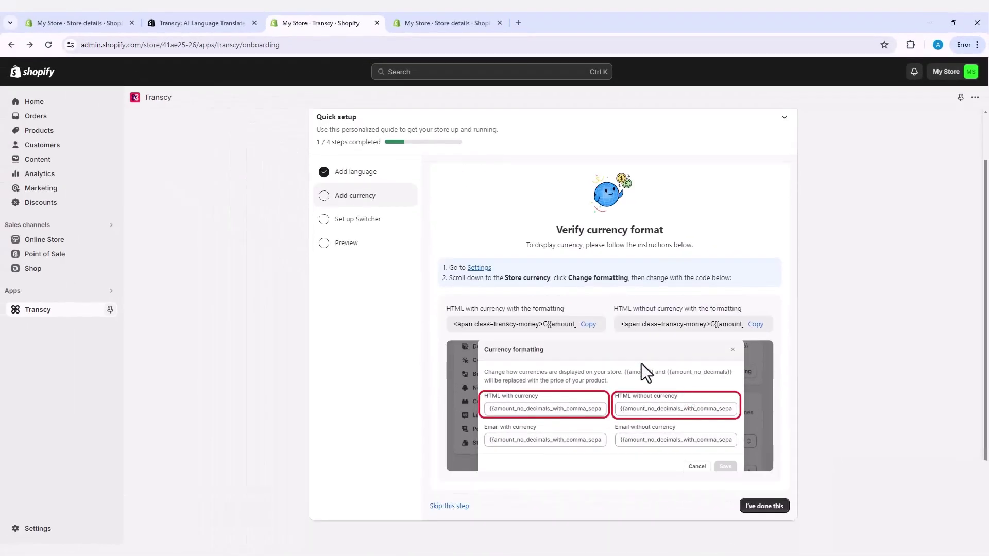
{"action": "left_click", "coordinate": [772, 510]}
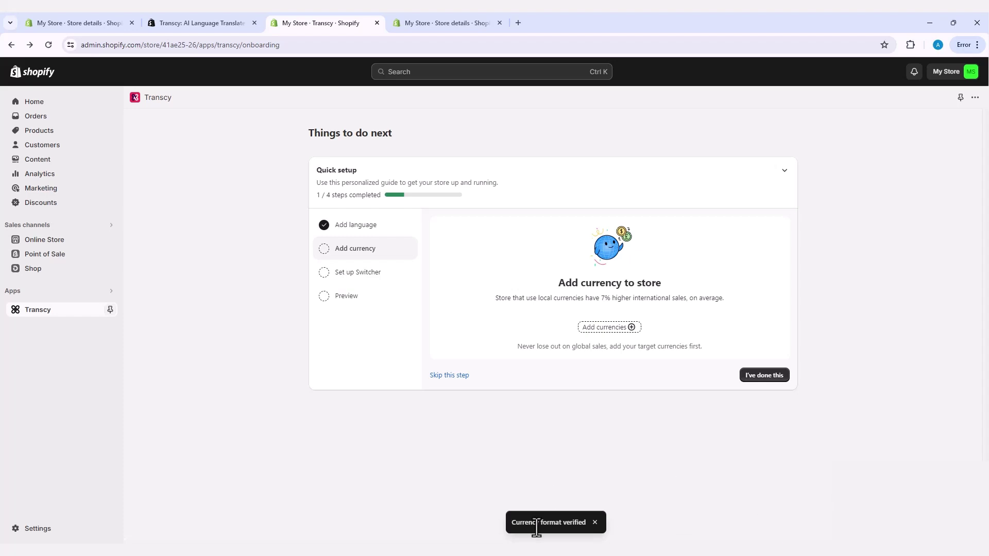
Mark the currency step as done and choose the Default switcher design after trying Posh
{"action": "left_click", "coordinate": [757, 376]}
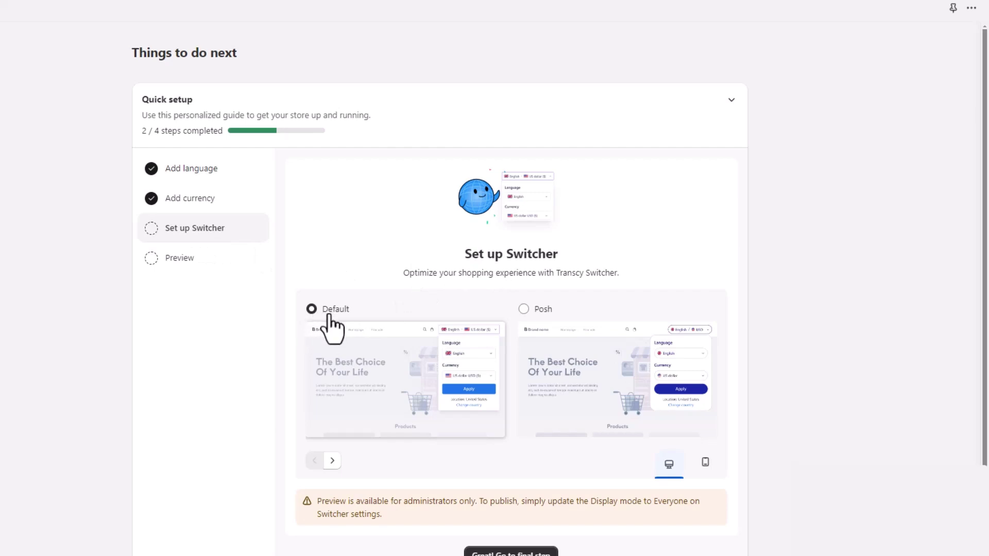
{"action": "left_click", "coordinate": [523, 309]}
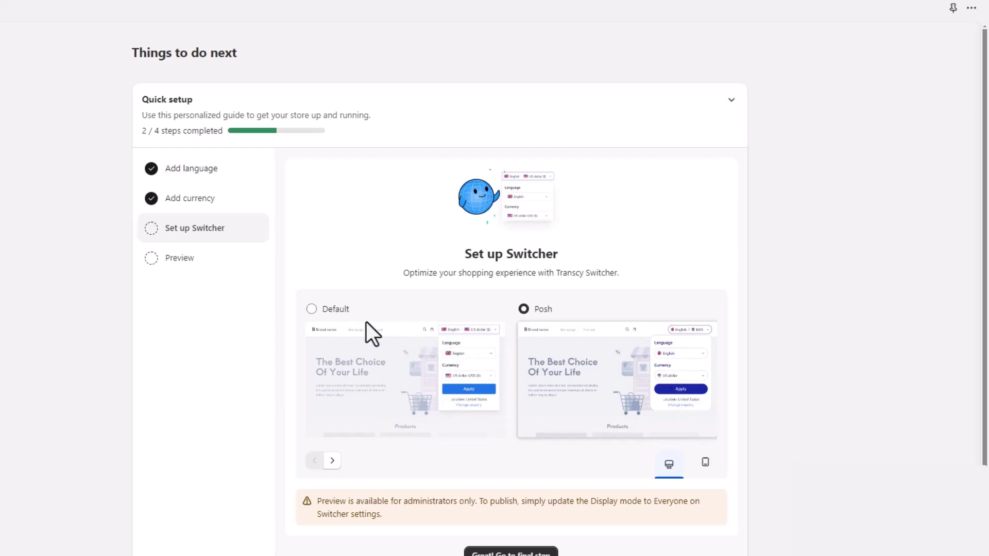
{"action": "left_click", "coordinate": [311, 309]}
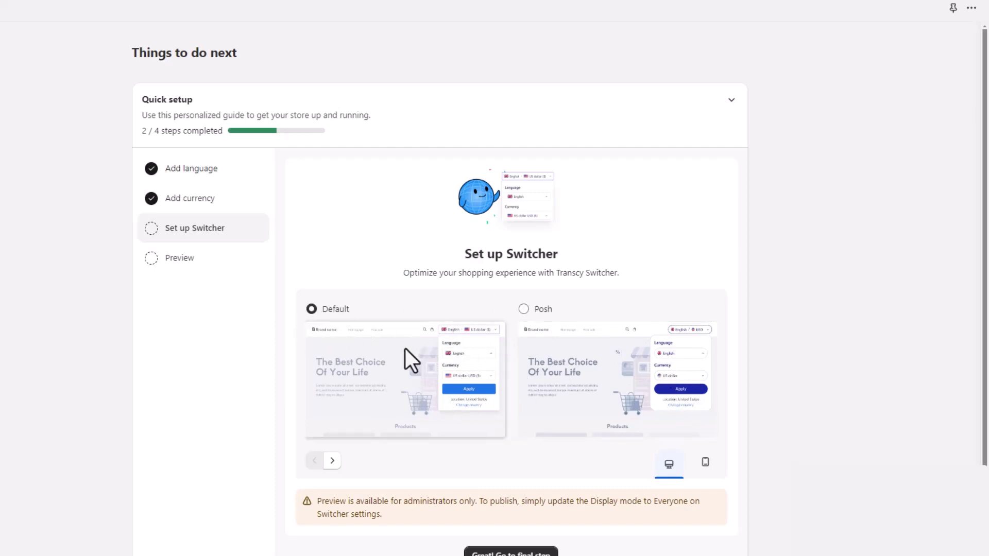
Check the switcher designs in mobile and desktop preview and continue to the final quick setup step
{"action": "scroll", "coordinate": [551, 309], "scroll_direction": "down", "scroll_amount": 1}
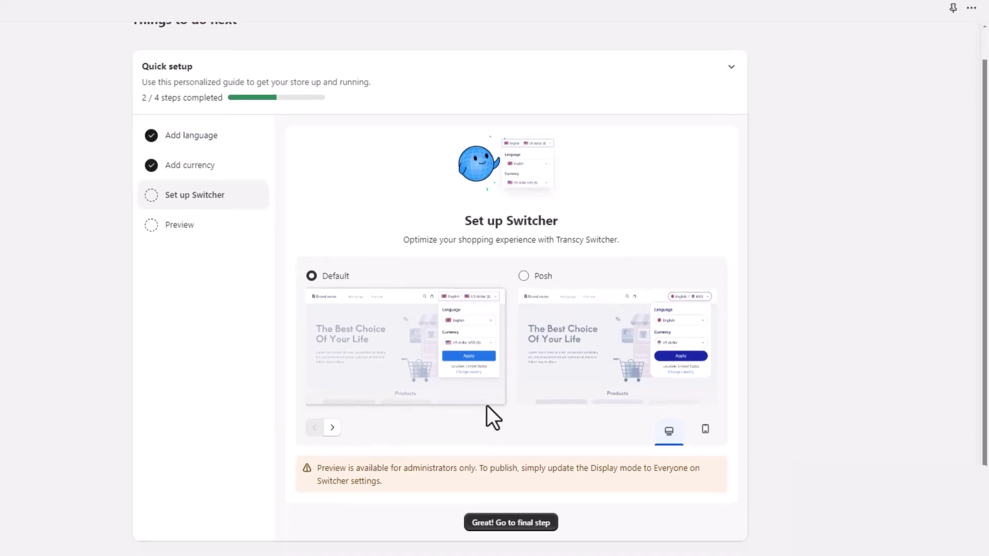
{"action": "left_click", "coordinate": [704, 430]}
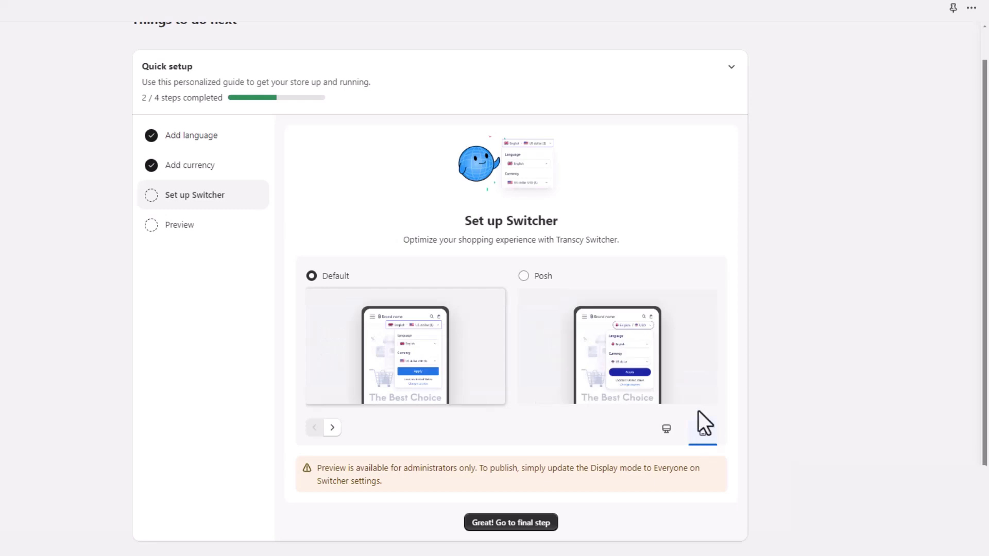
{"action": "left_click", "coordinate": [668, 430]}
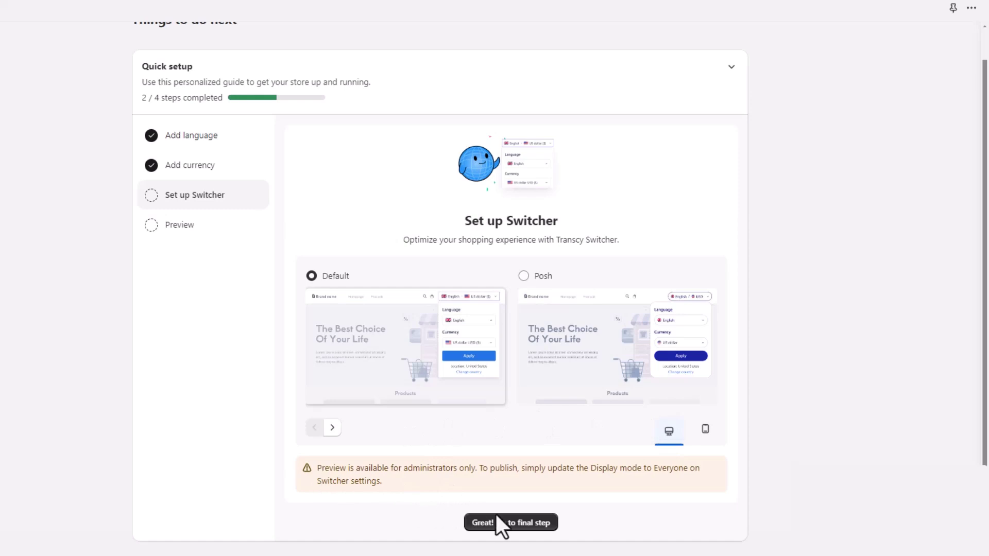
{"action": "left_click", "coordinate": [529, 525]}
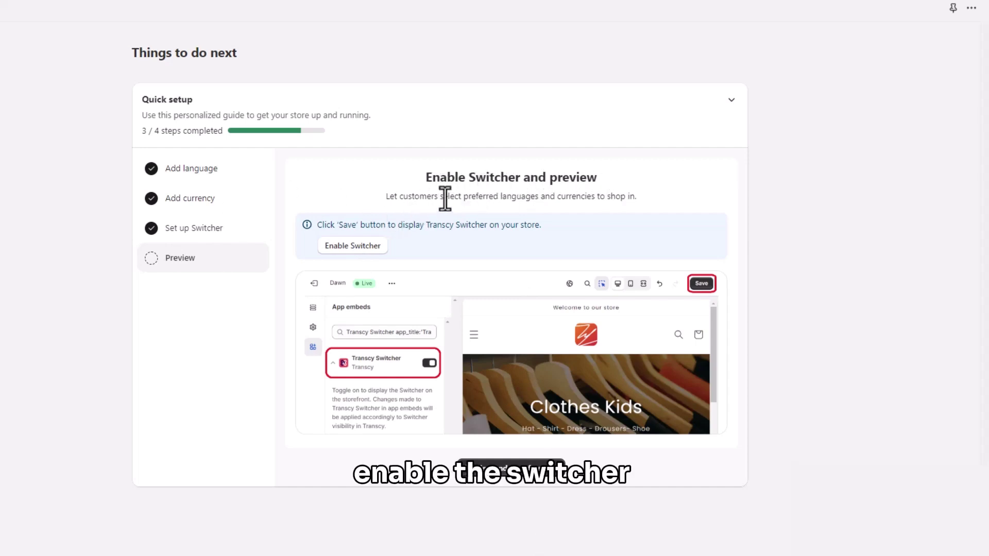
Enable the Transcy Switcher app embed in the live Dawn theme and save the theme
{"action": "left_click", "coordinate": [356, 246]}
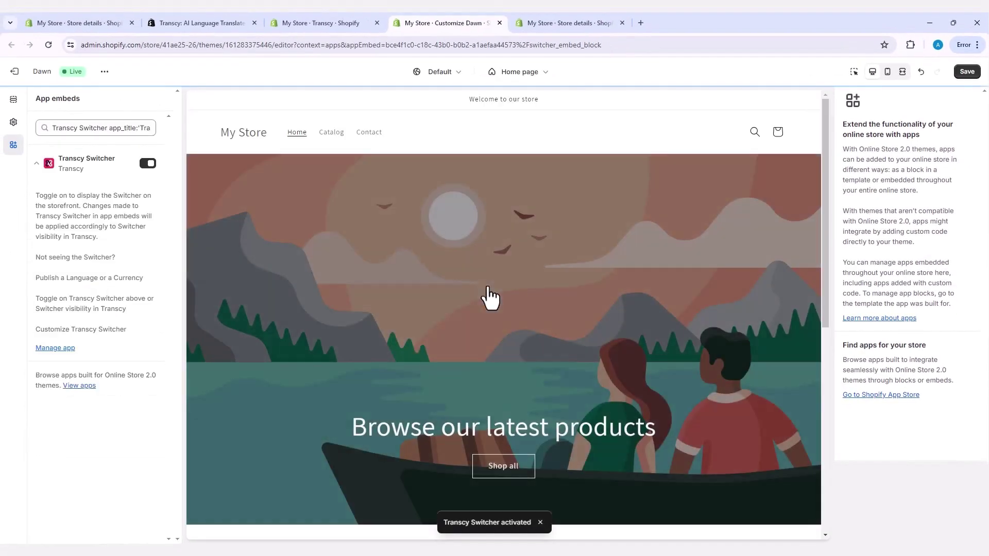
{"action": "left_click", "coordinate": [146, 165]}
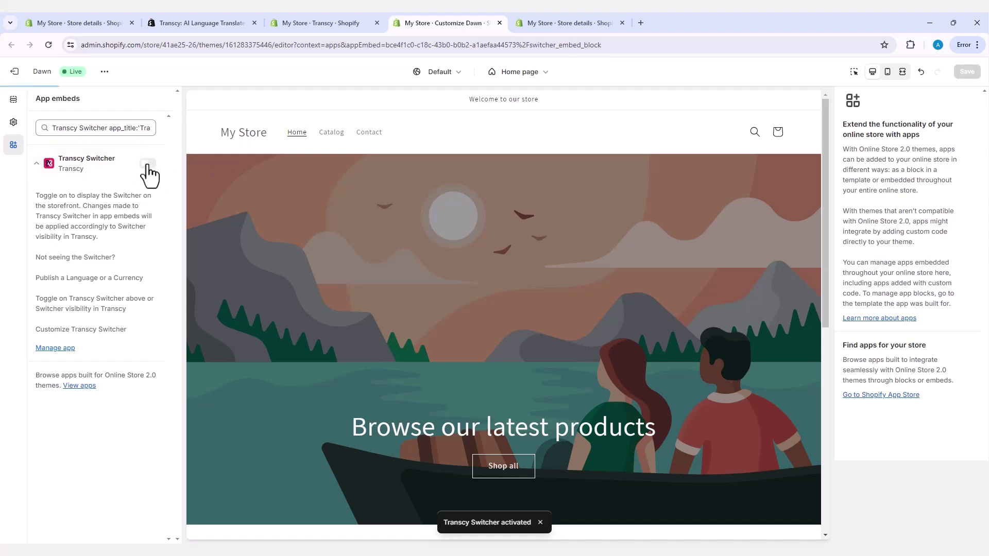
{"action": "left_click", "coordinate": [149, 167]}
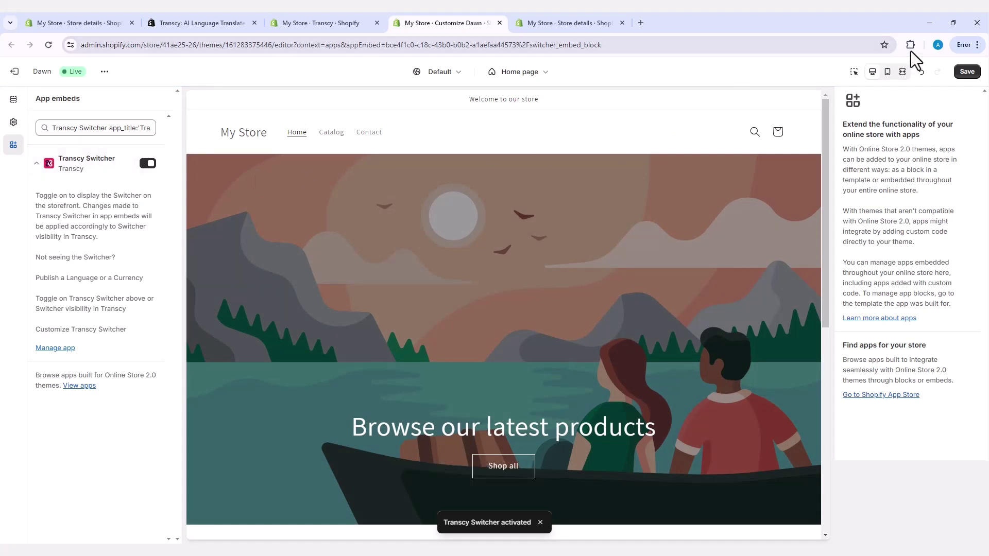
{"action": "left_click", "coordinate": [965, 73]}
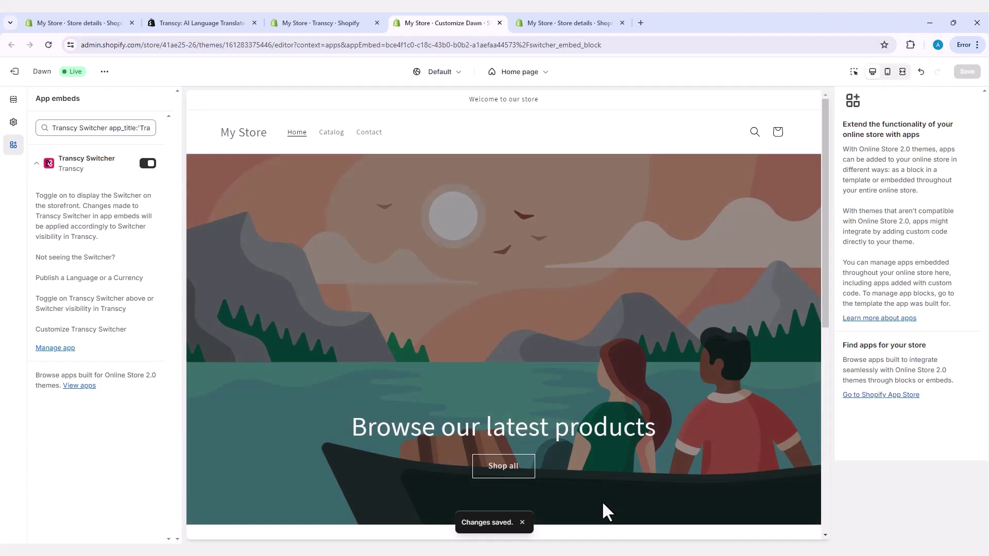
Return to Transcy's quick setup, launch the storefront preview with the free trial, and expand the language and currency switcher
{"action": "left_click", "coordinate": [350, 24]}
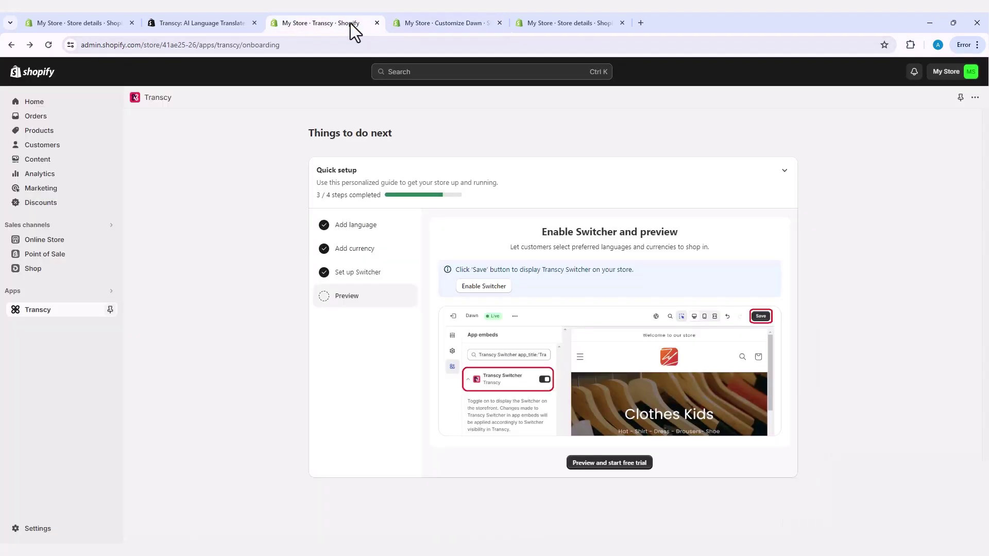
{"action": "left_click", "coordinate": [624, 465]}
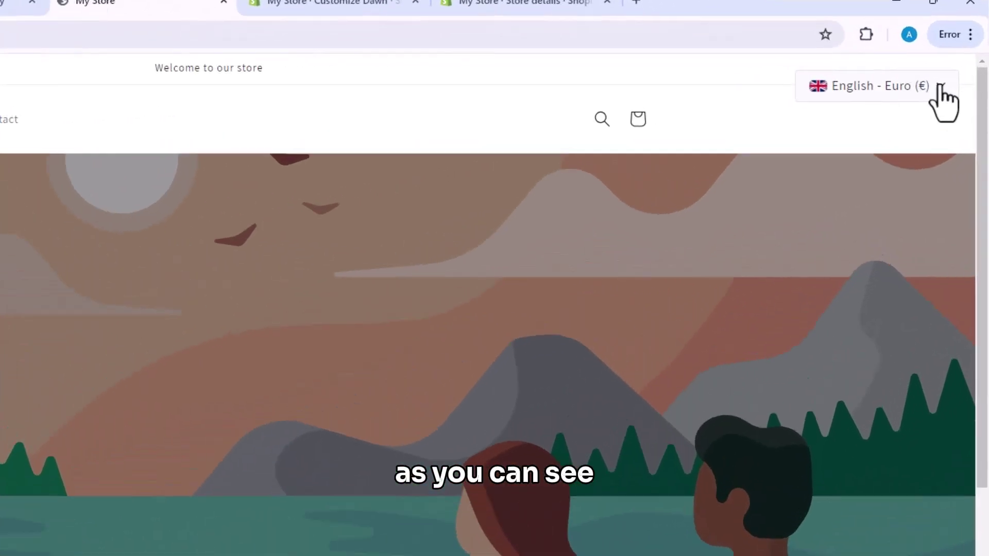
{"action": "left_click", "coordinate": [940, 87]}
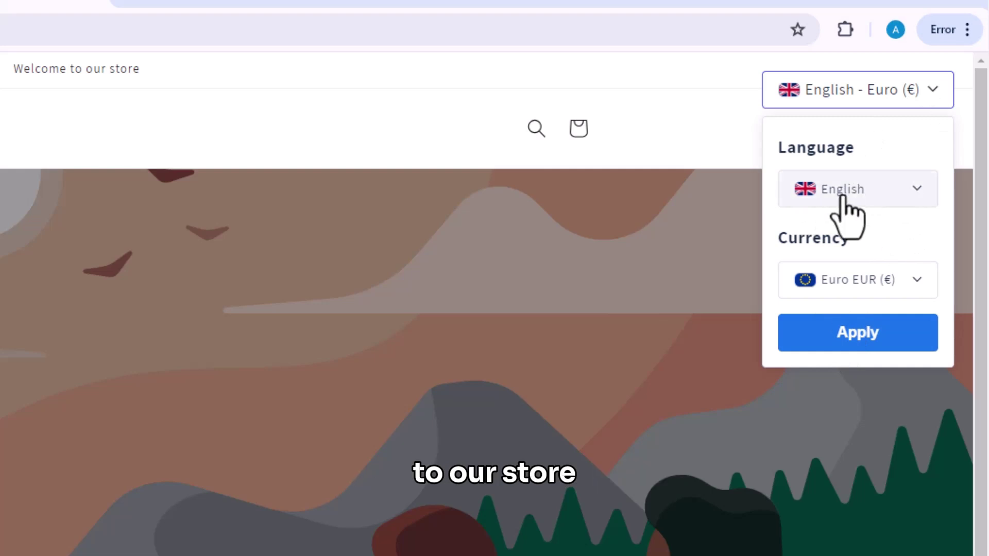
Try Dutch as the storefront language in the switcher and set it back to English
{"action": "left_click", "coordinate": [916, 198]}
{"action": "scroll", "coordinate": [861, 258], "scroll_direction": "down", "scroll_amount": 2}
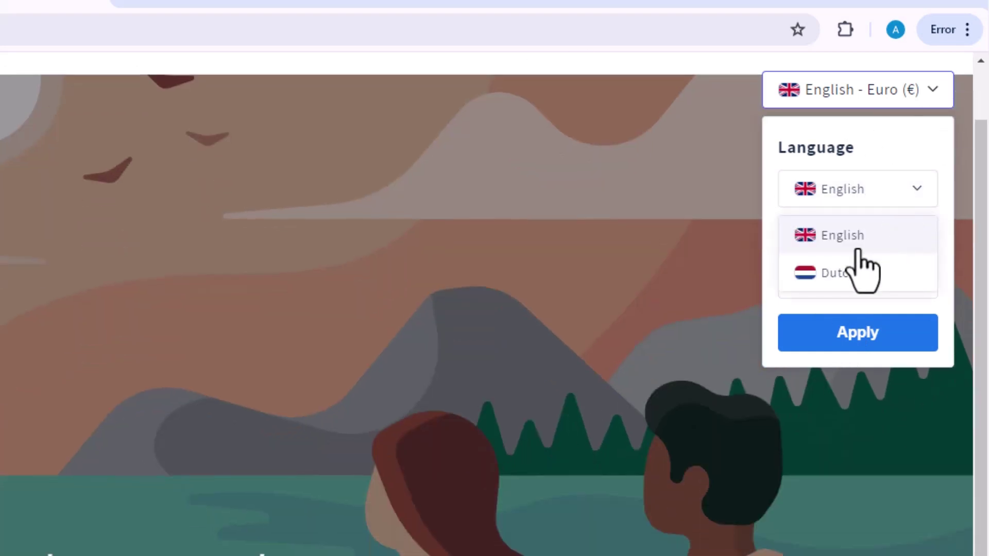
{"action": "left_click", "coordinate": [844, 271]}
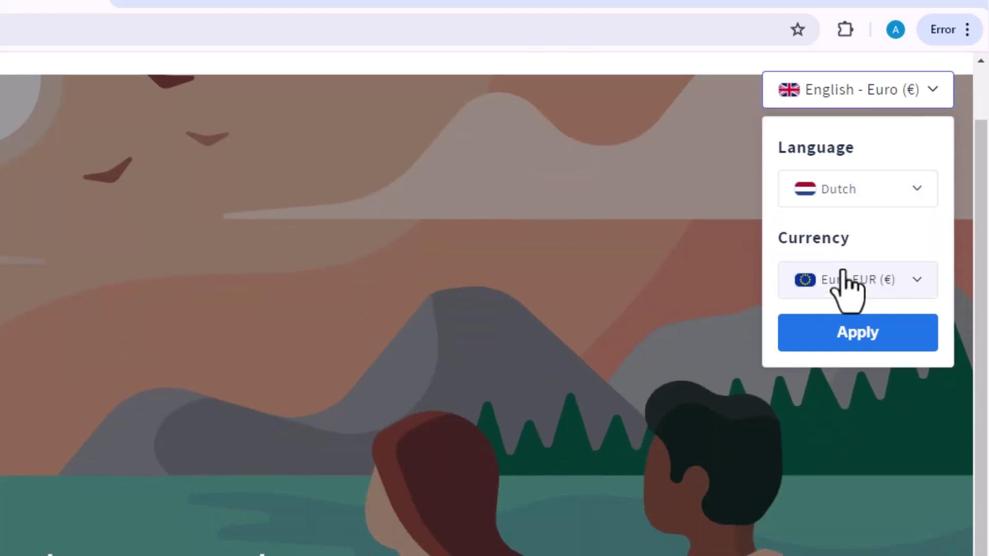
{"action": "left_click", "coordinate": [916, 194]}
{"action": "left_click", "coordinate": [861, 238]}
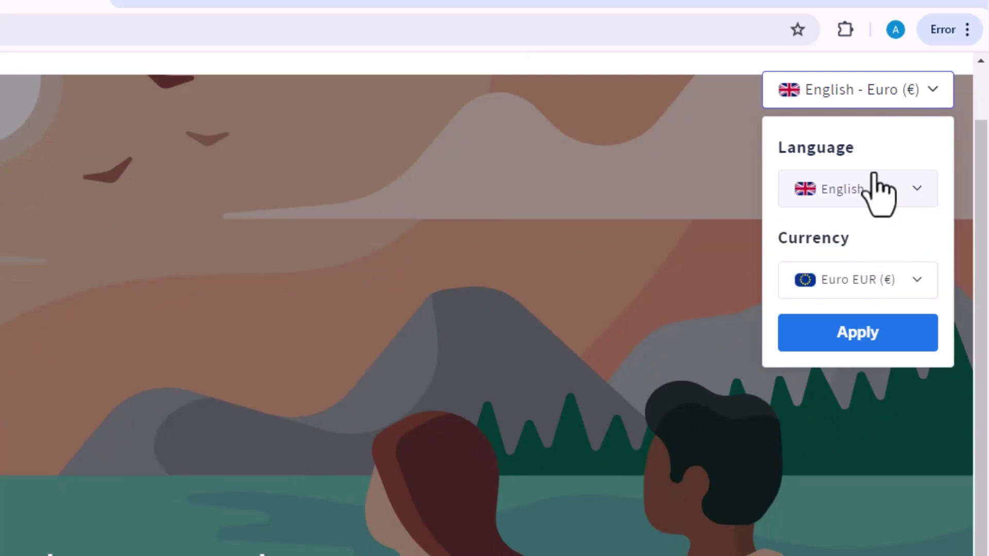
Choose Euro EUR (€) as the storefront currency in the switcher and apply the selection
{"action": "left_click", "coordinate": [916, 286]}
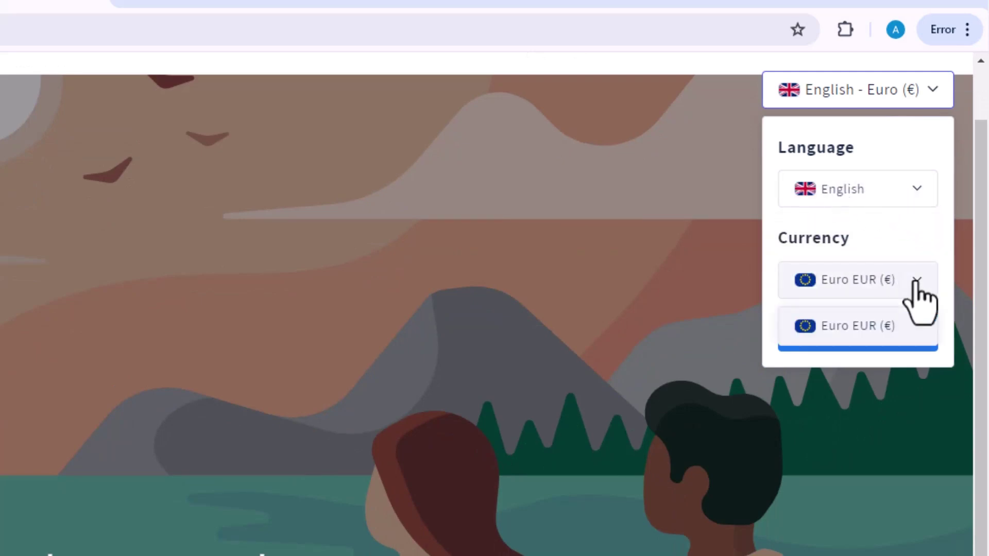
{"action": "left_click", "coordinate": [857, 326]}
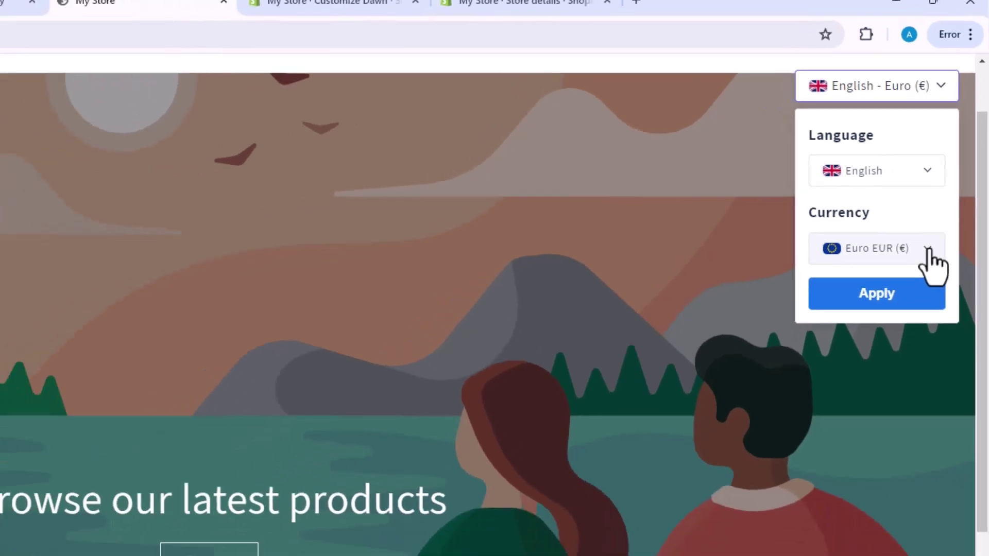
{"action": "left_click", "coordinate": [894, 290]}
{"action": "left_click", "coordinate": [929, 207]}
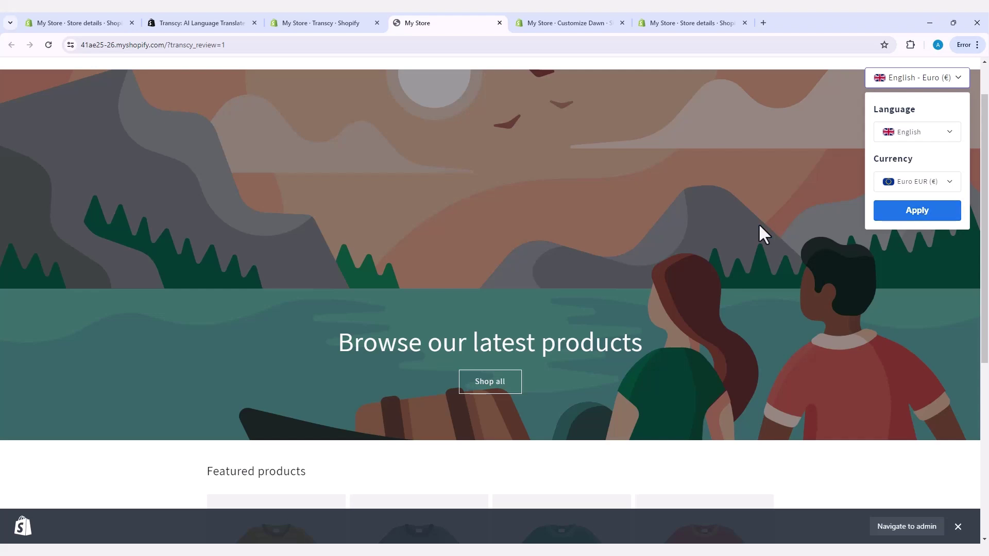
{"action": "scroll", "coordinate": [750, 232], "scroll_direction": "up", "scroll_amount": 1}
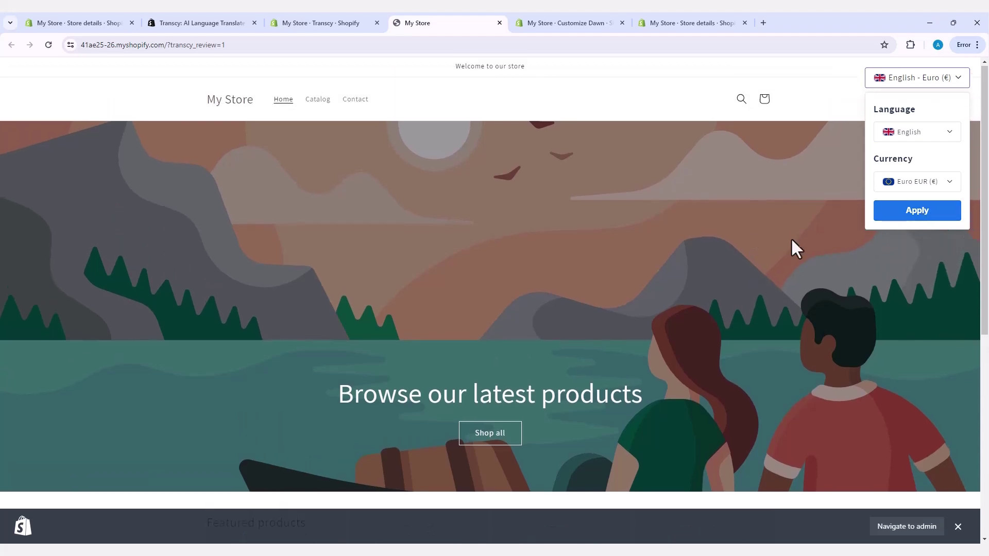
{"action": "left_click", "coordinate": [916, 216]}
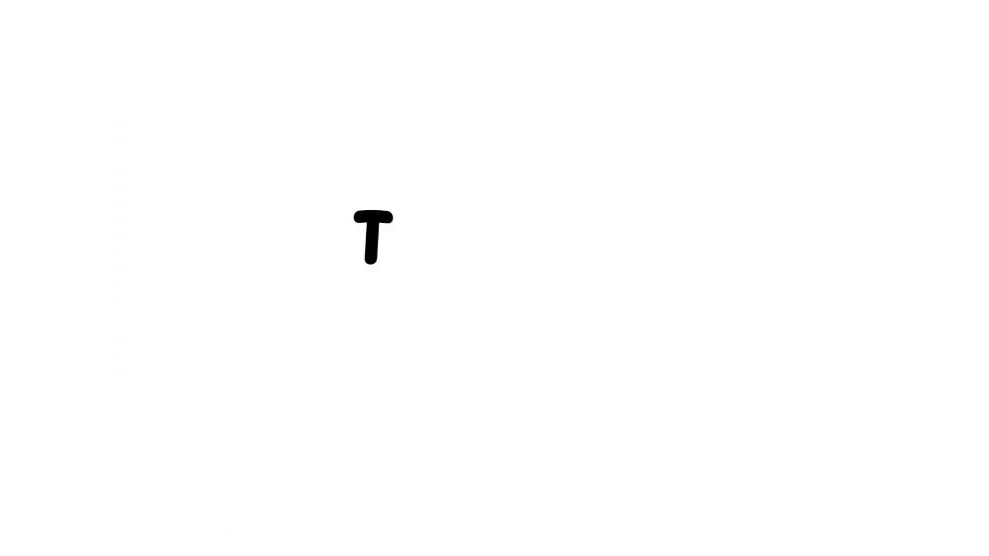